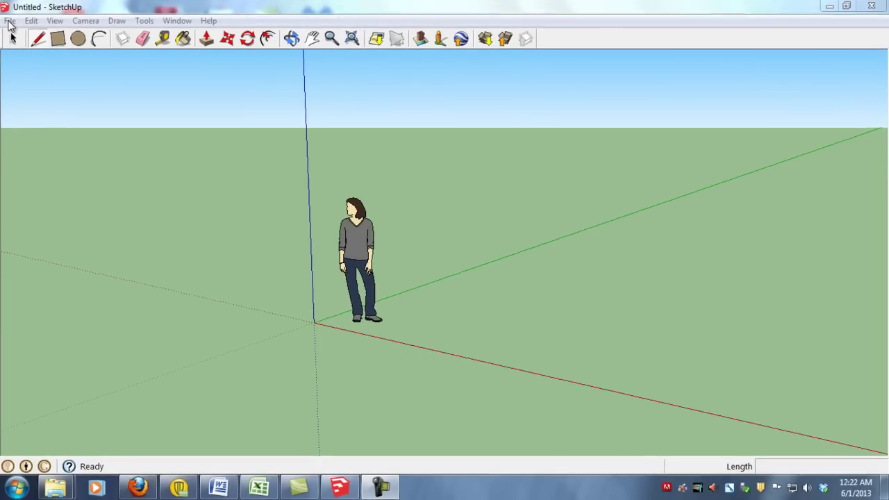
- Open the model file 2013_3-16_LBC_covered dome_mapless from My Documents
click(9, 21)
click(25, 52)
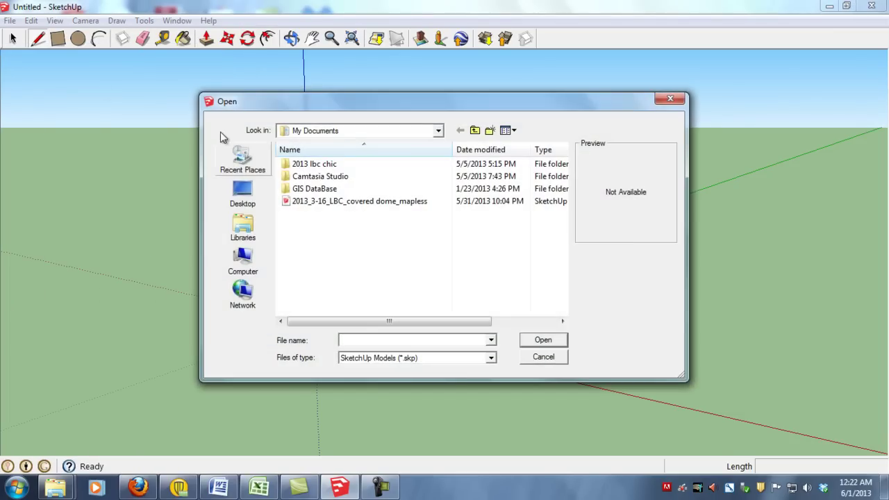
click(331, 201)
click(547, 339)
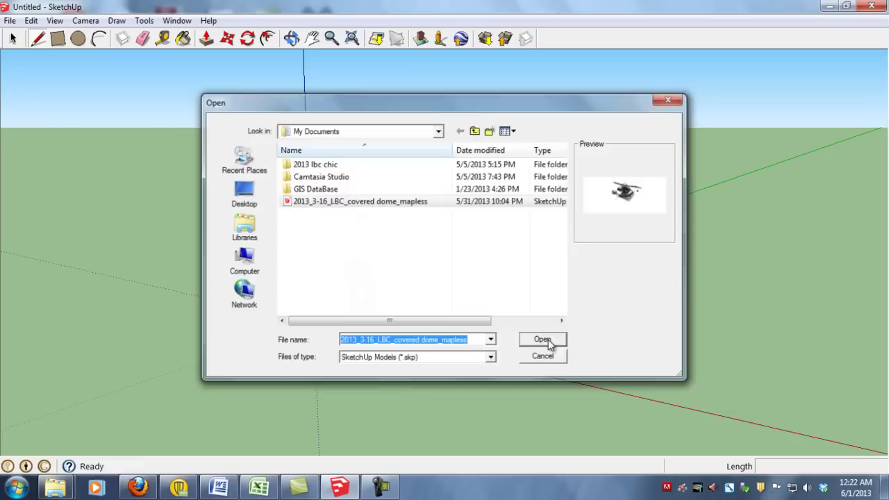
- Search the Add Location map for the W Ogden Ave and W Jackson Blvd intersection, Chicago
click(376, 39)
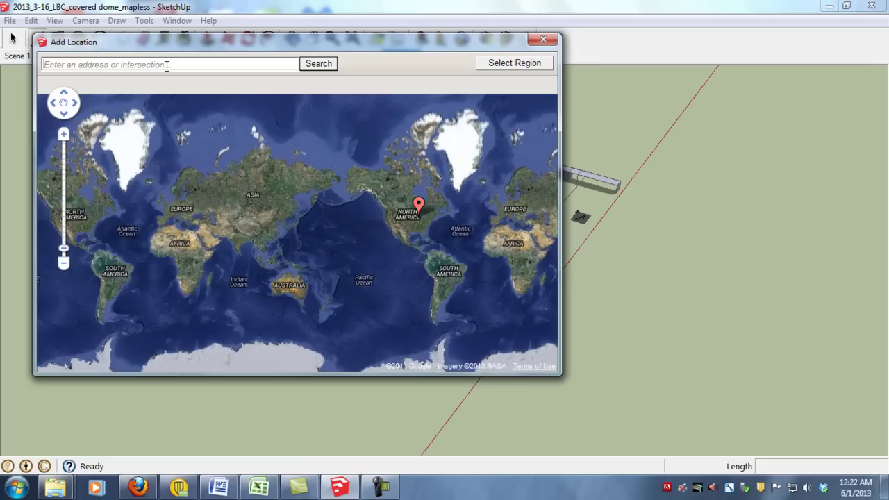
text(ogden and jackson, chicago, il)
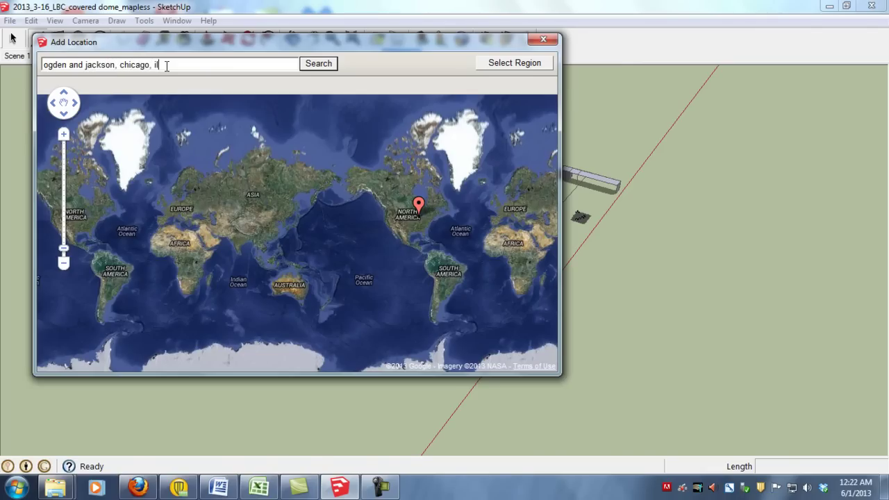
key(Return)
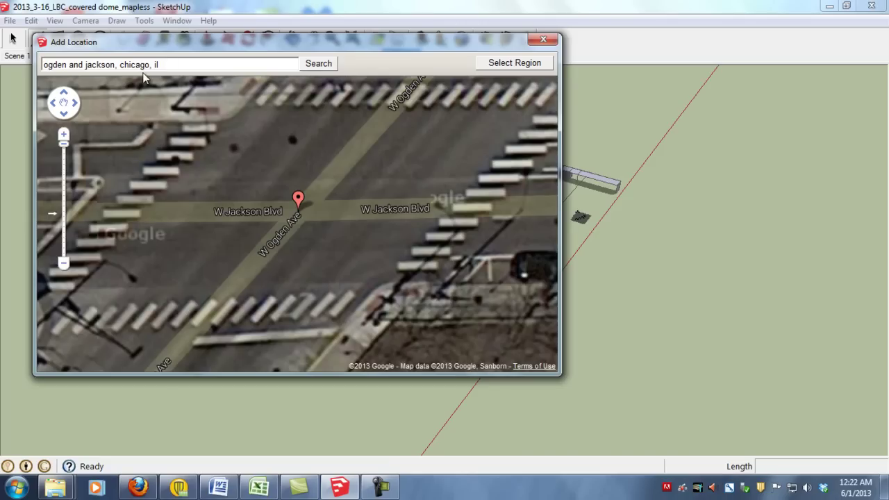
- Zoom out and pan the satellite map to frame the blocks north of the intersection
scroll(234, 175, down, 2)
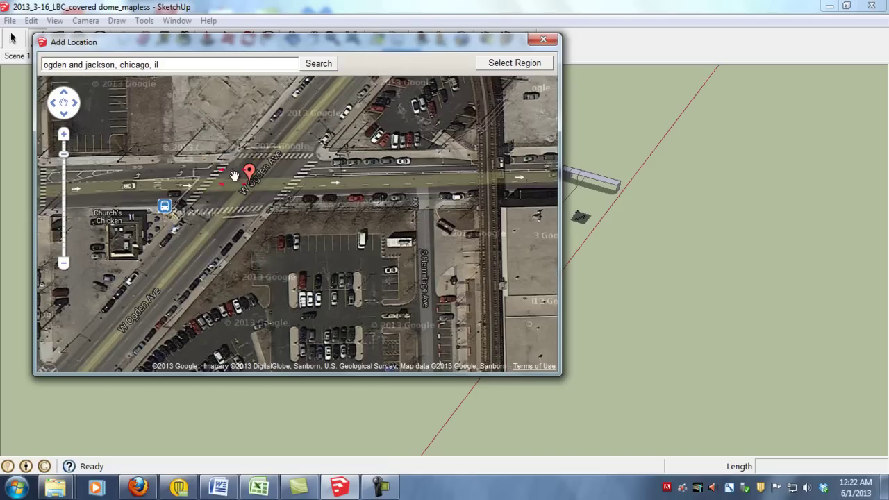
drag(188, 134, 237, 270)
scroll(274, 223, down, 1)
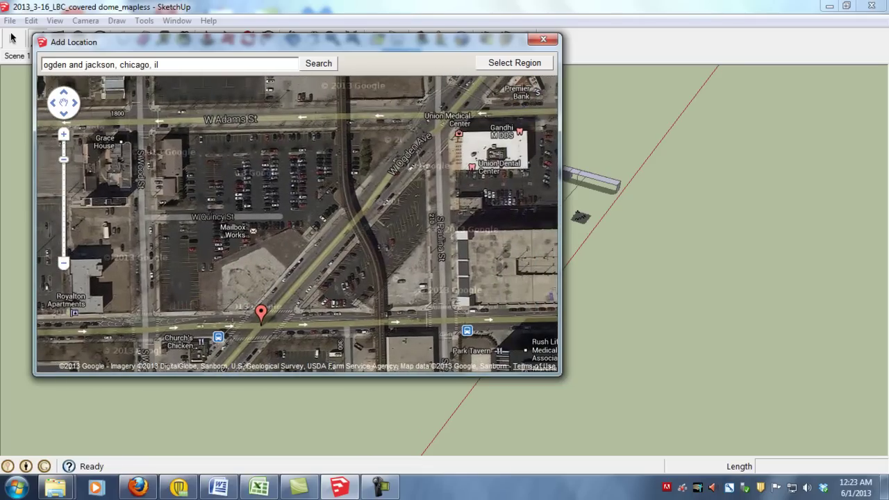
drag(357, 155, 362, 153)
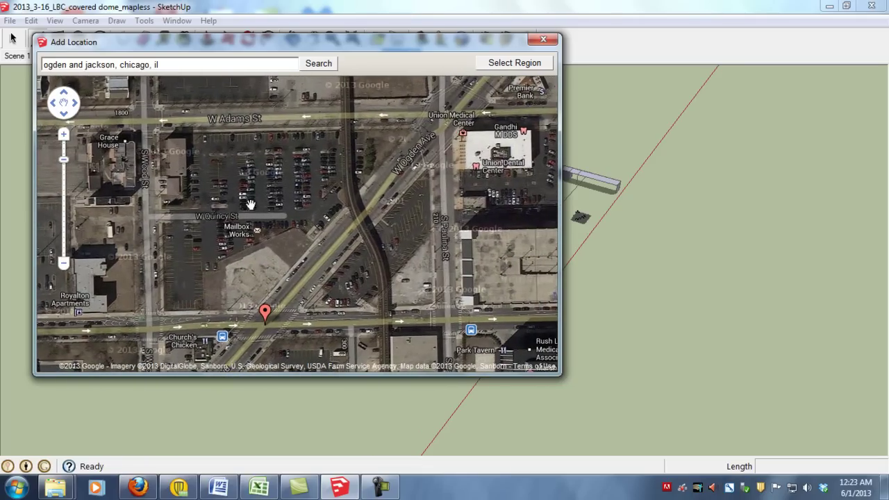
- Select a capture region and trim its edges around the parking lots and elevated tracks
click(510, 64)
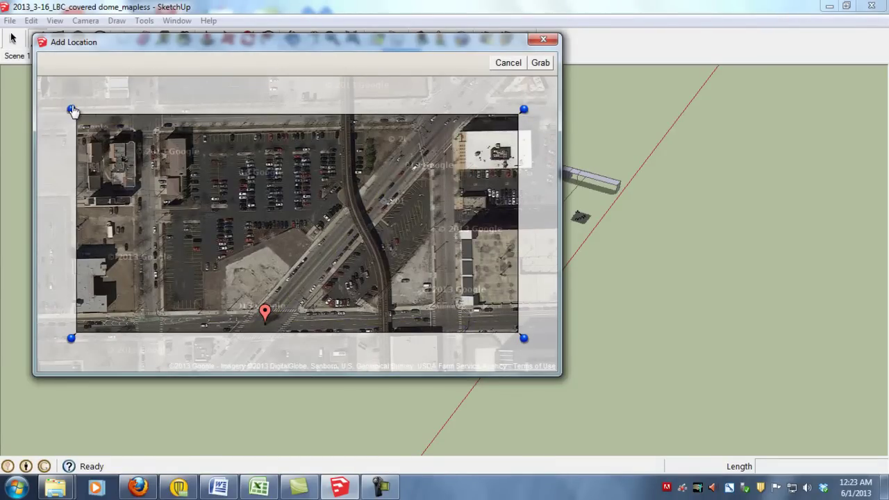
drag(73, 110, 134, 114)
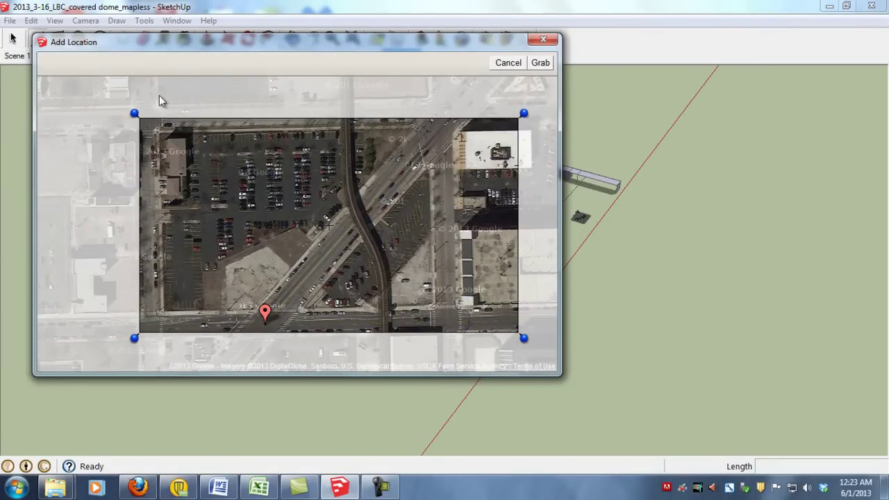
drag(525, 341, 434, 332)
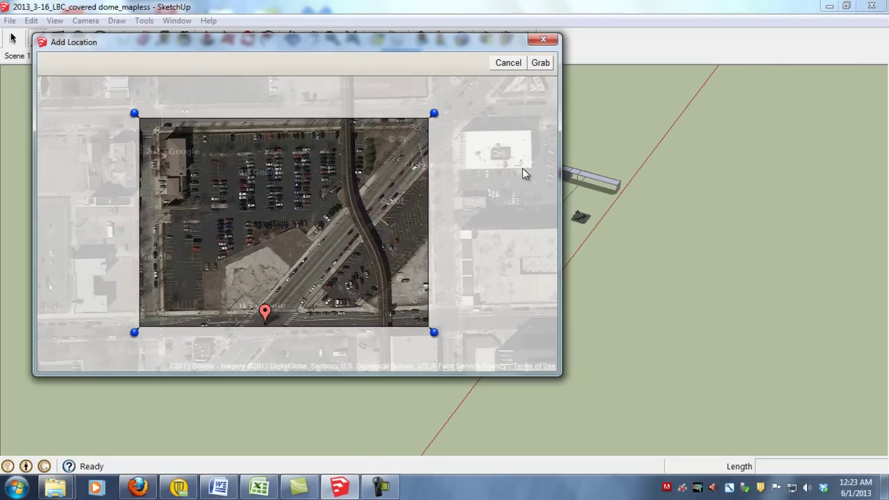
- Grab the Chicago imagery as a ground plane, then select the whole stadium model
click(540, 63)
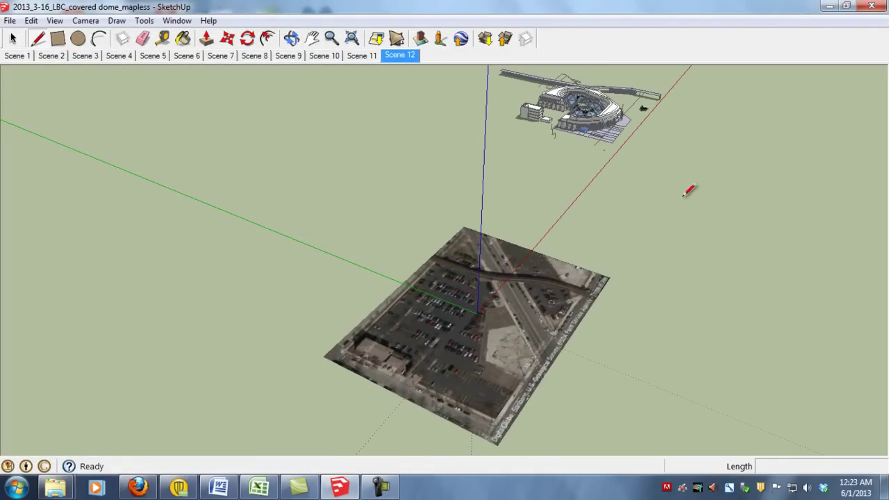
scroll(564, 262, down, 2)
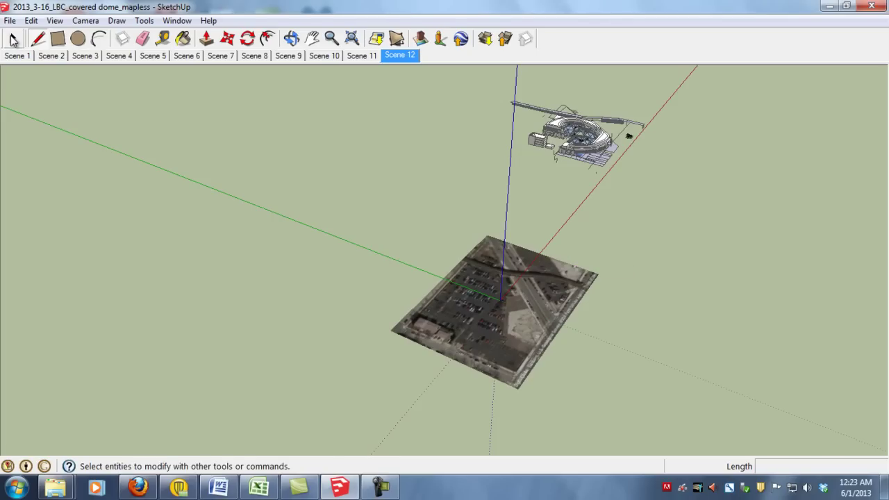
click(12, 39)
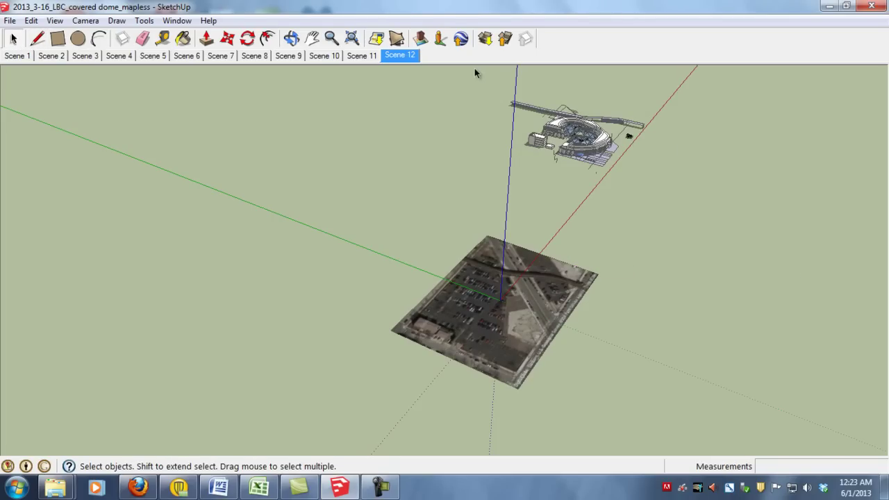
drag(474, 70, 715, 195)
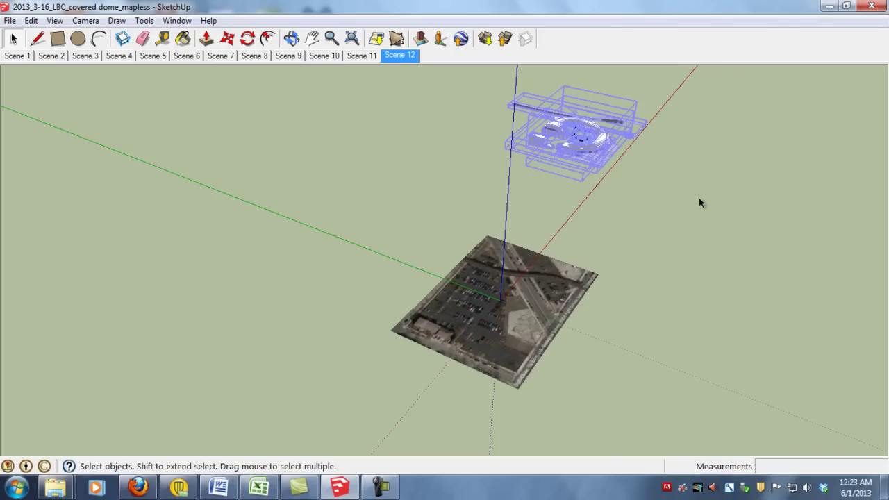
- Move the stadium about 1423' 10" onto the Chicago aerial ground image
click(227, 38)
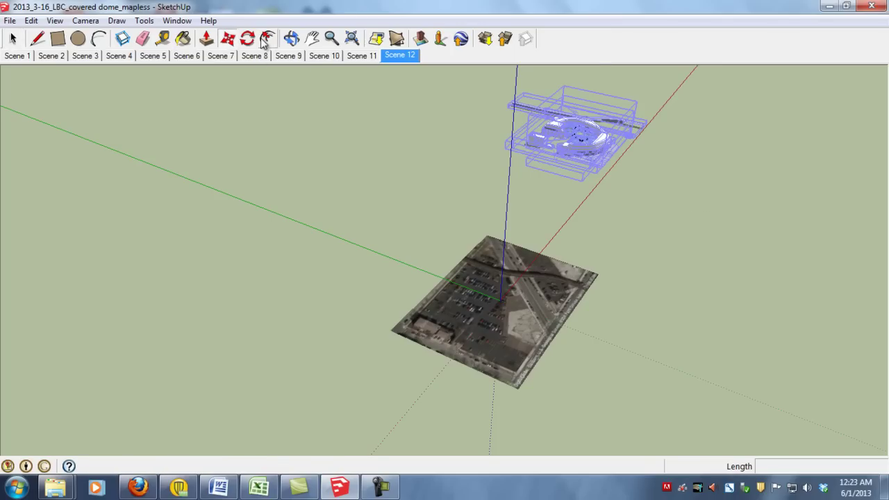
click(579, 127)
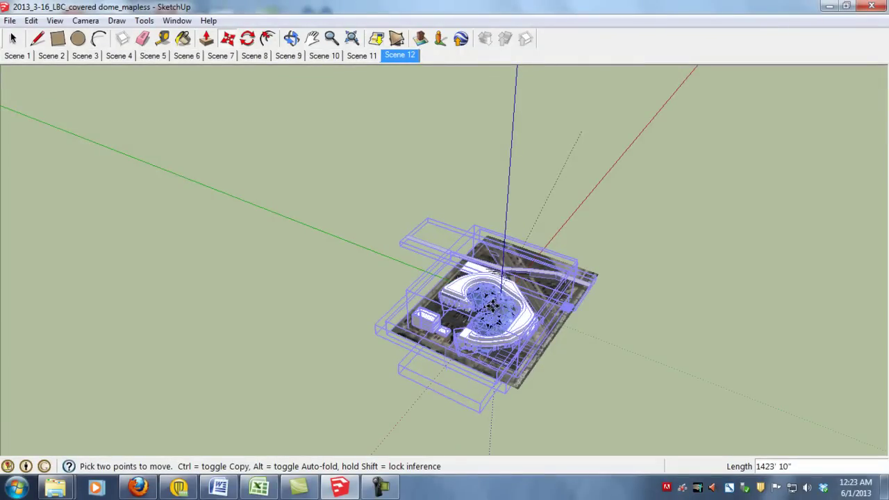
click(585, 259)
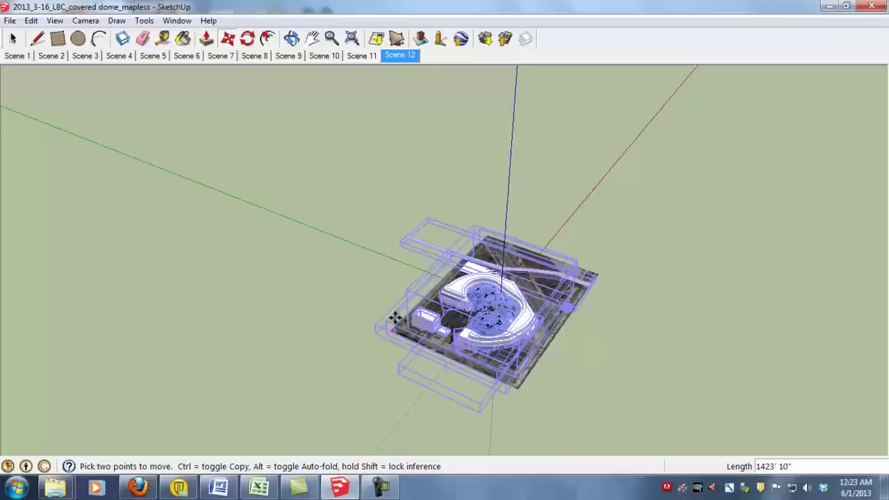
click(290, 38)
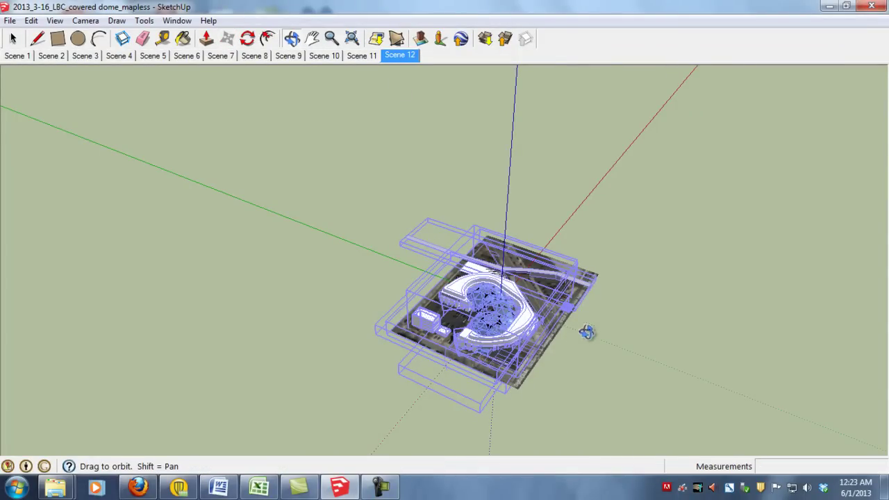
- Orbit and zoom around the stadium on its site image, including views from below
drag(587, 297, 490, 307)
drag(486, 358, 289, 361)
scroll(420, 347, up, 5)
drag(588, 216, 490, 155)
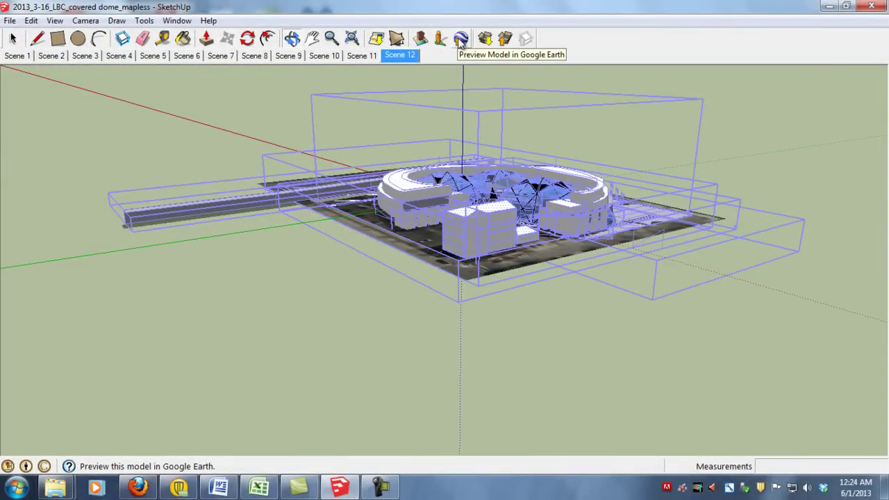
- Preview the model in Google Earth, then pan and zoom toward the dome among Chicago's buildings
click(460, 40)
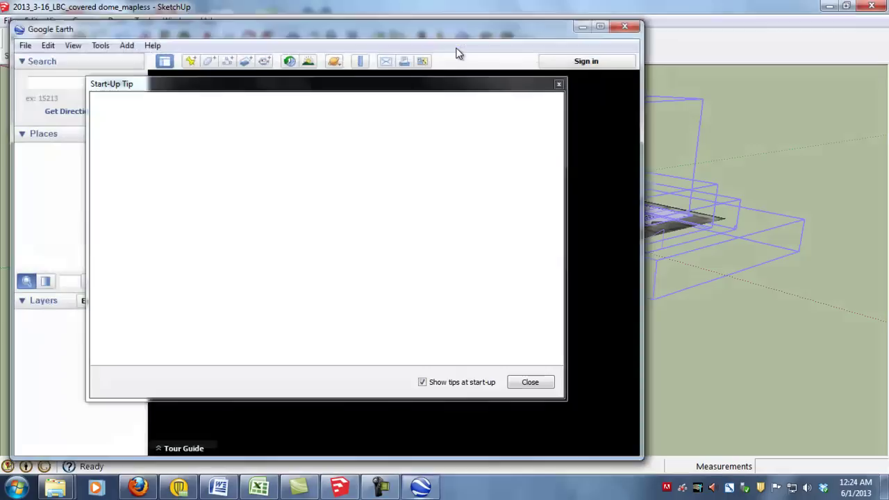
click(520, 381)
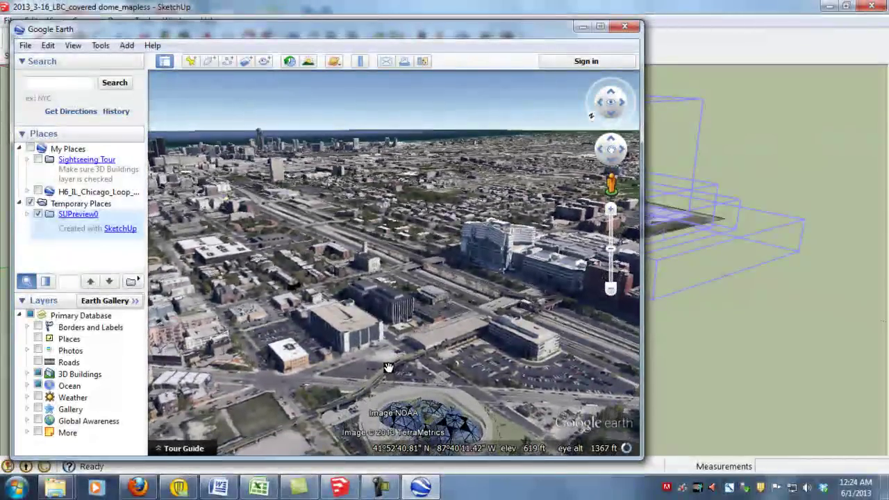
drag(393, 359, 396, 319)
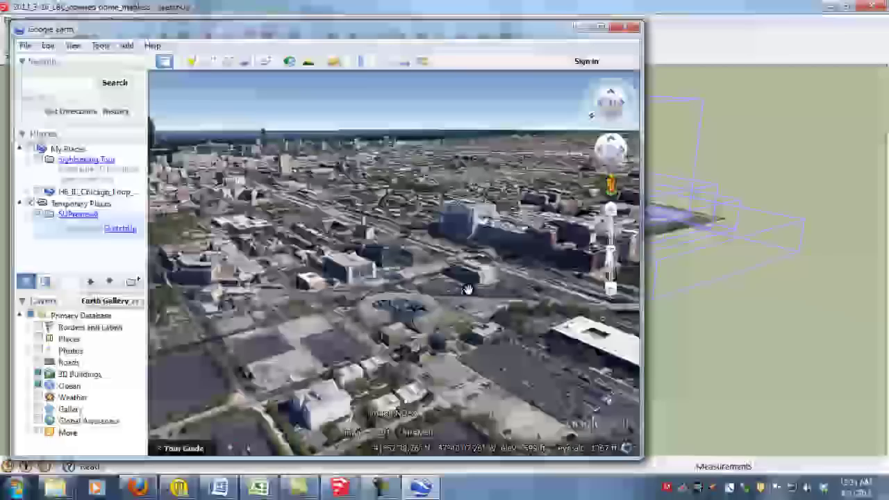
drag(548, 321, 369, 373)
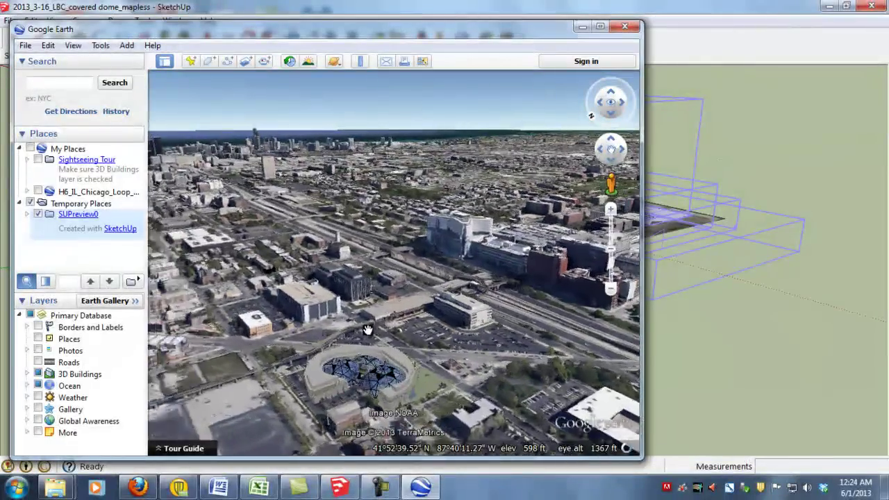
scroll(374, 376, up, 1)
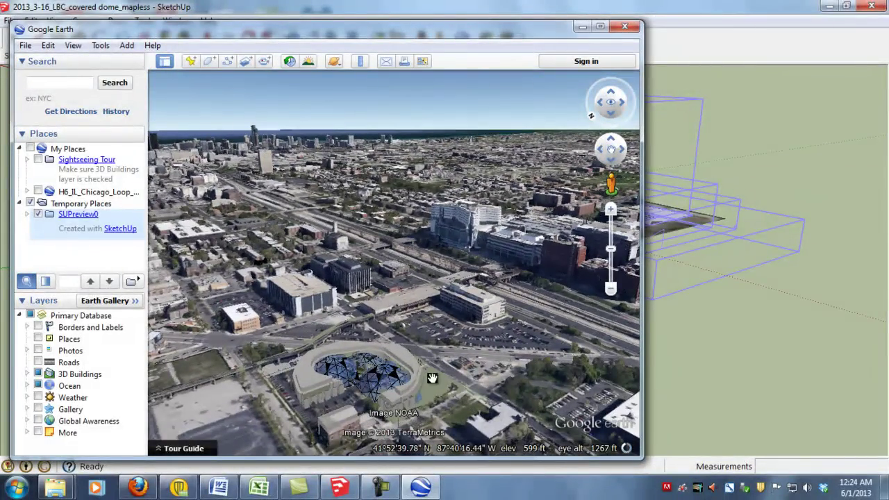
- Save SUPreview0 from Temporary Places as a .kmz file in the Documents library
right_click(68, 229)
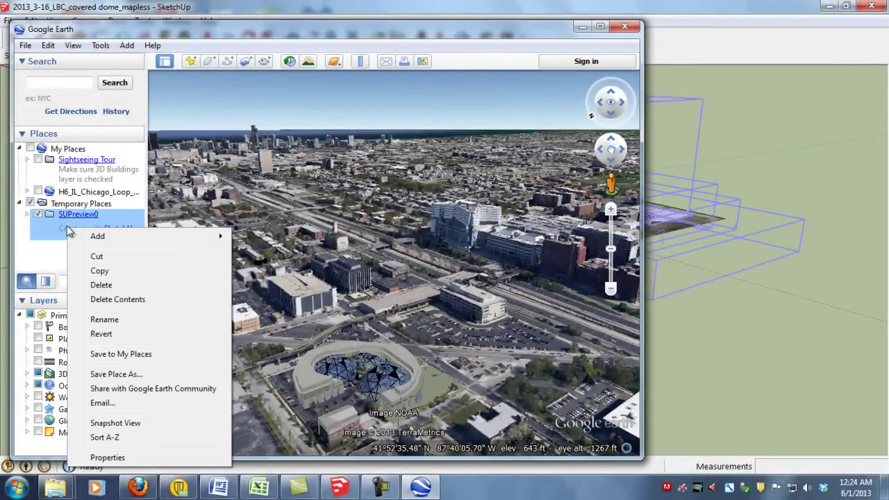
click(114, 374)
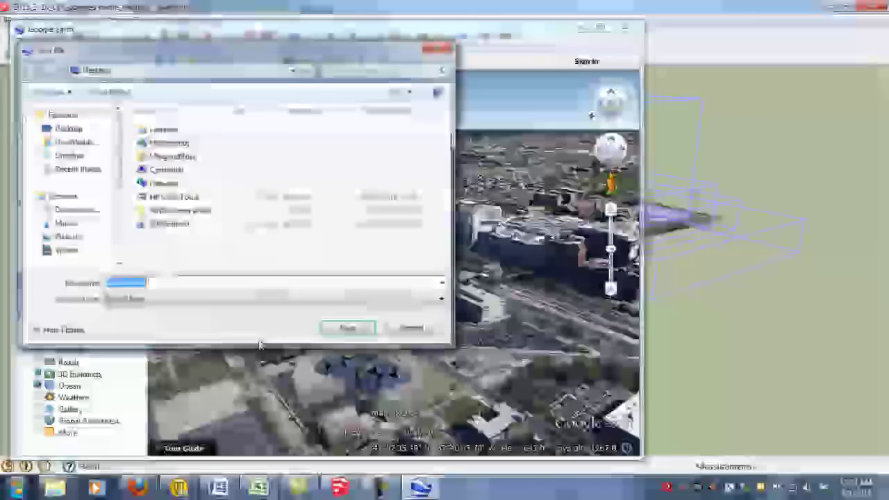
click(72, 210)
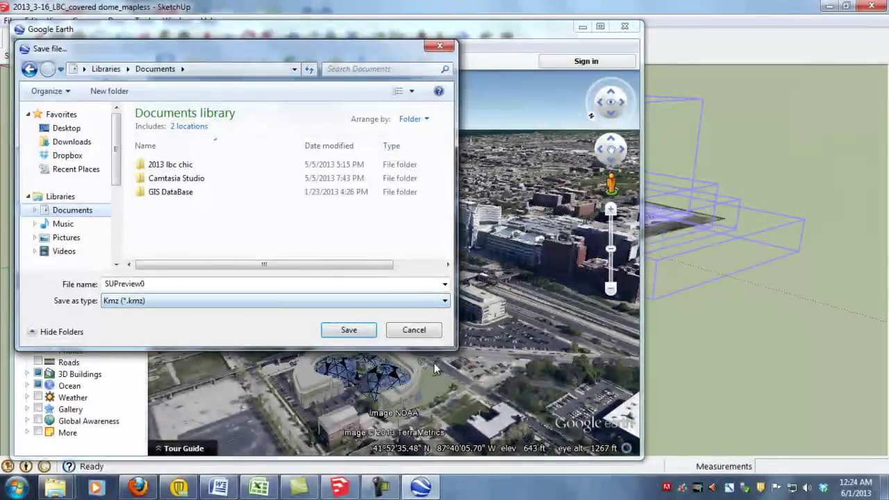
click(349, 330)
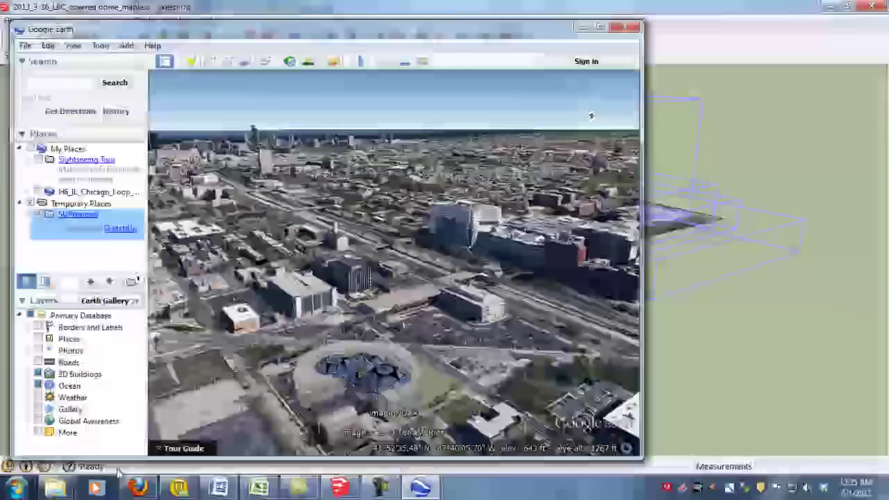
- Close Google Earth discarding temporary places, then reopen SUPreview0.kmz from the Documents folder
click(622, 28)
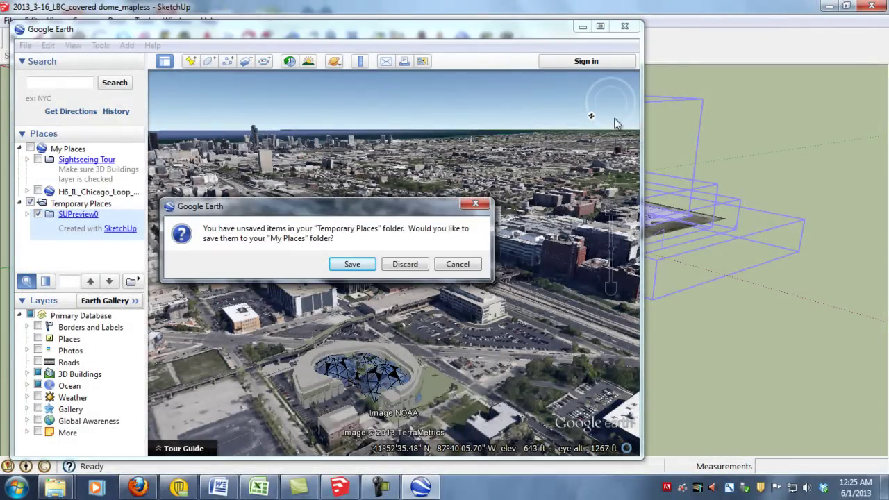
click(405, 264)
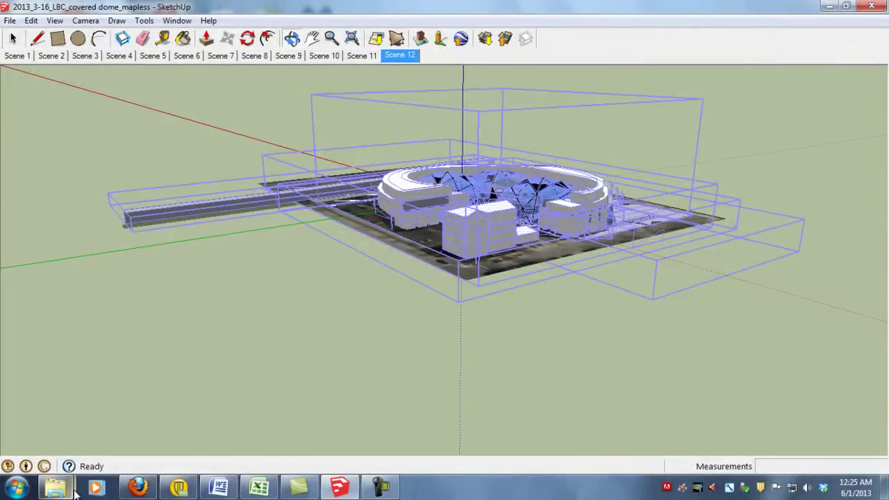
mouse_move(65, 492)
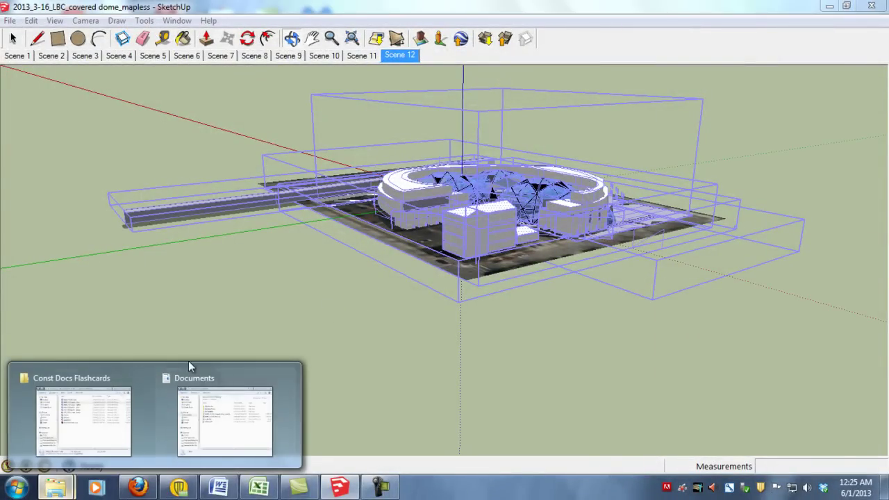
click(191, 377)
double_click(203, 268)
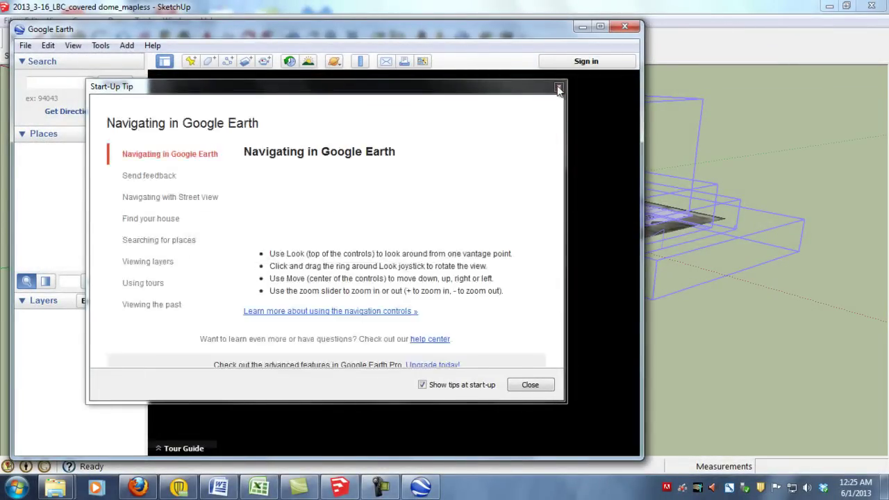
- Dismiss the Start-Up Tip and pan around Chicago to centre the domed stadium
click(529, 389)
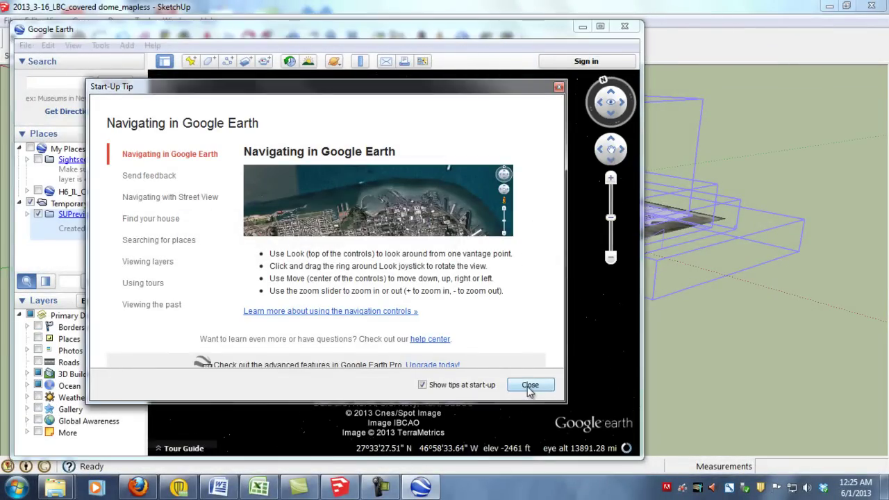
click(528, 386)
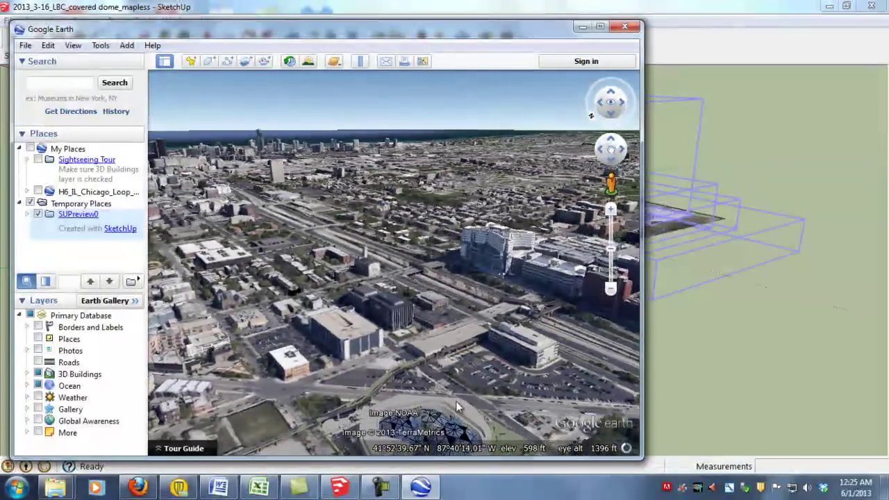
drag(456, 387, 371, 333)
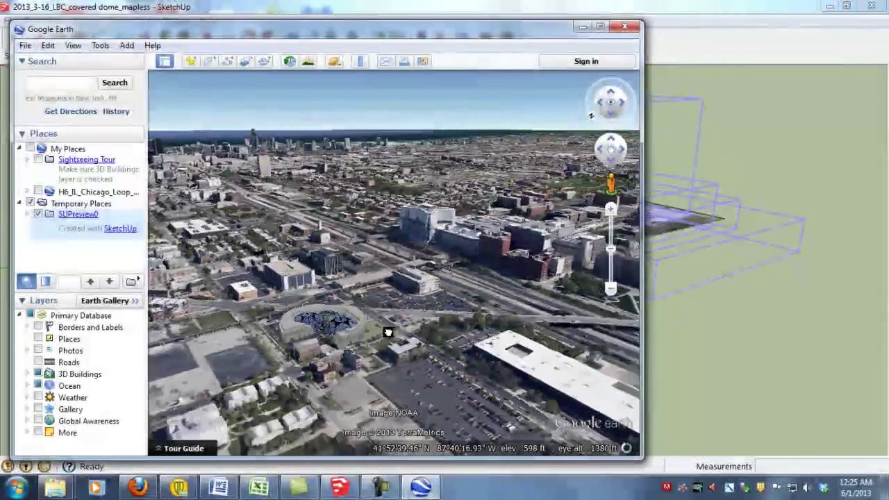
drag(268, 322, 331, 332)
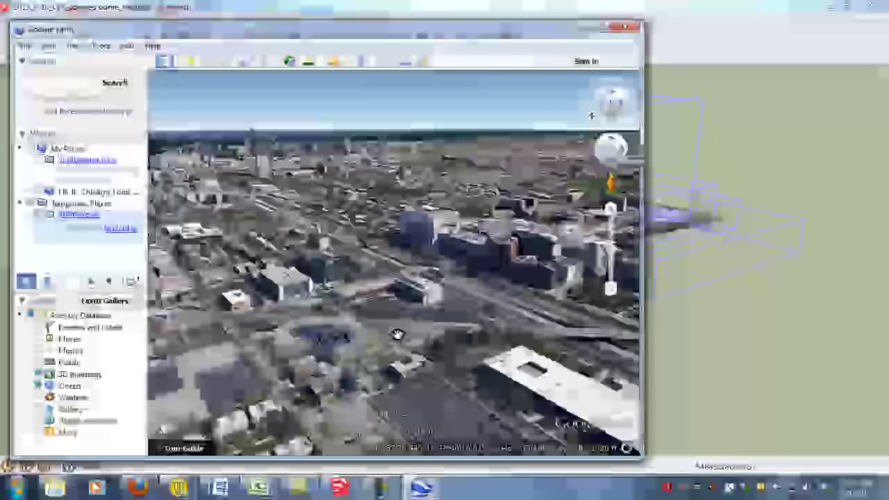
drag(297, 354, 418, 303)
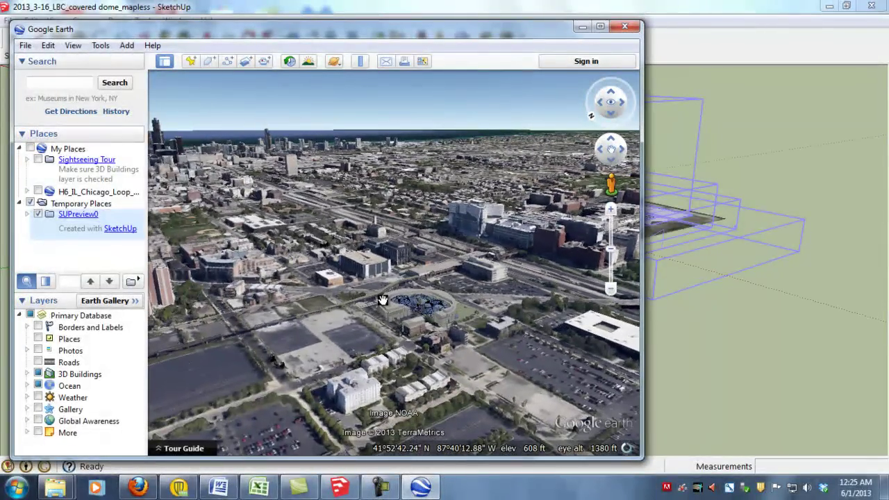